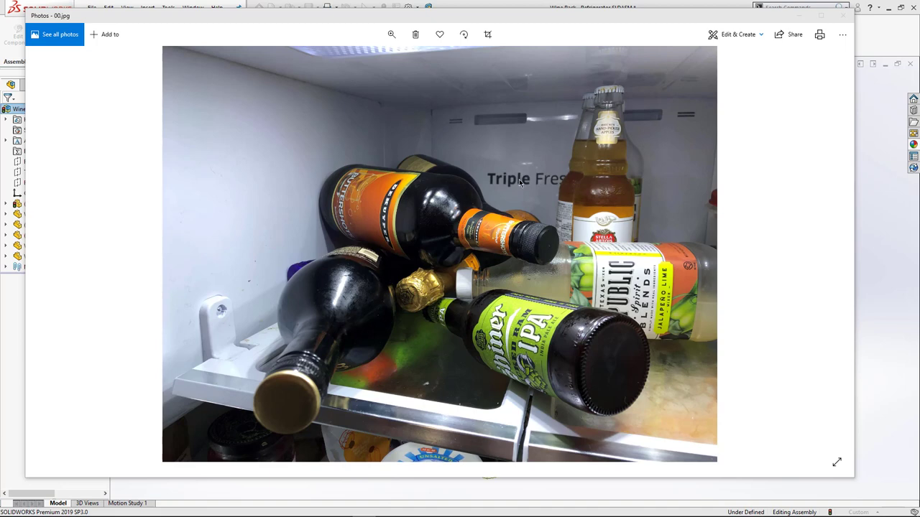
- Close the fridge photo 00.jpg to return to the wine rack assembly
click(804, 16)
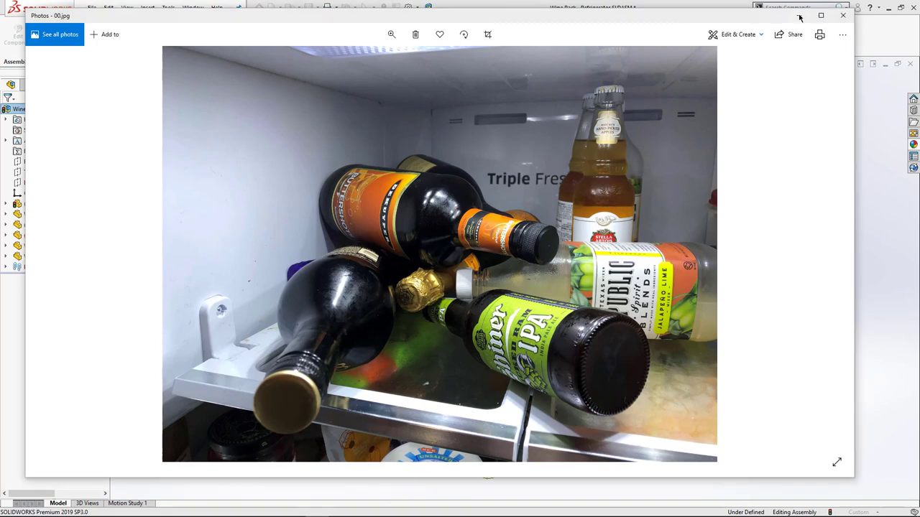
- Play the Wine Rack - Refrigerator explode animation, then open the front side plate as its own part
middle_drag(215, 242, 208, 195)
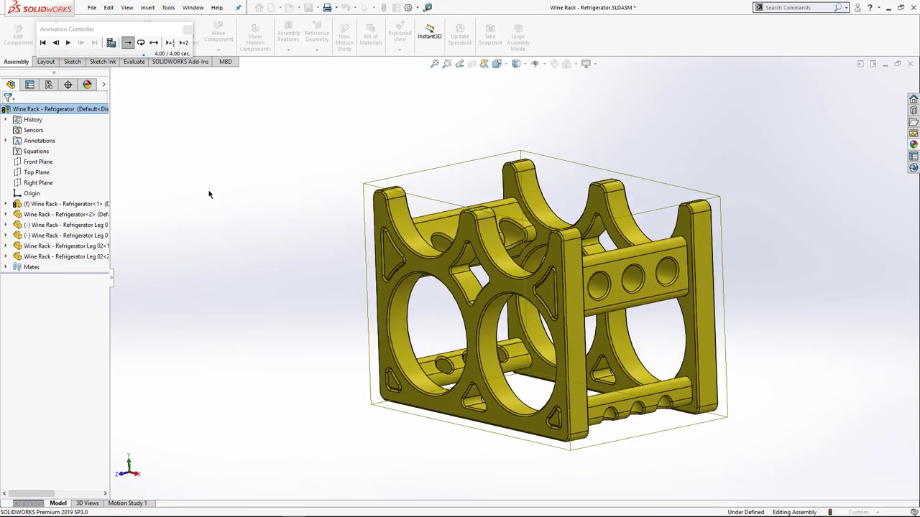
click(69, 43)
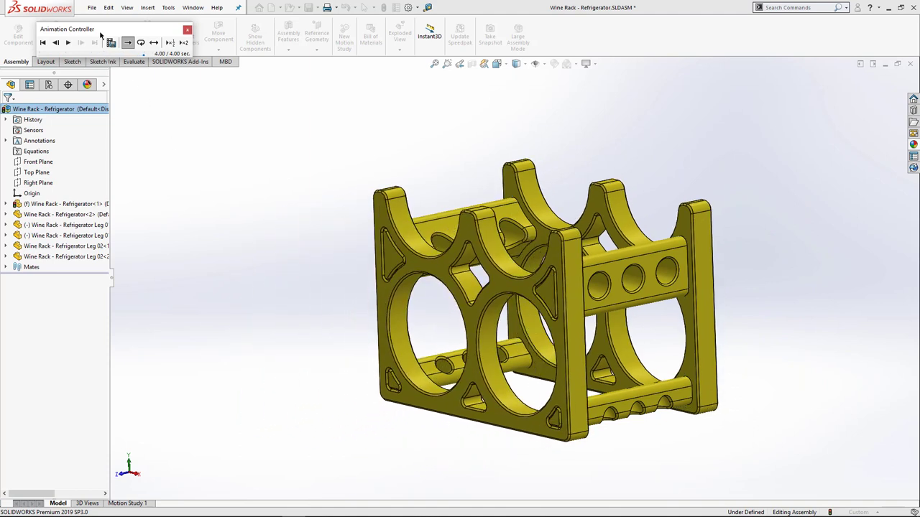
click(186, 31)
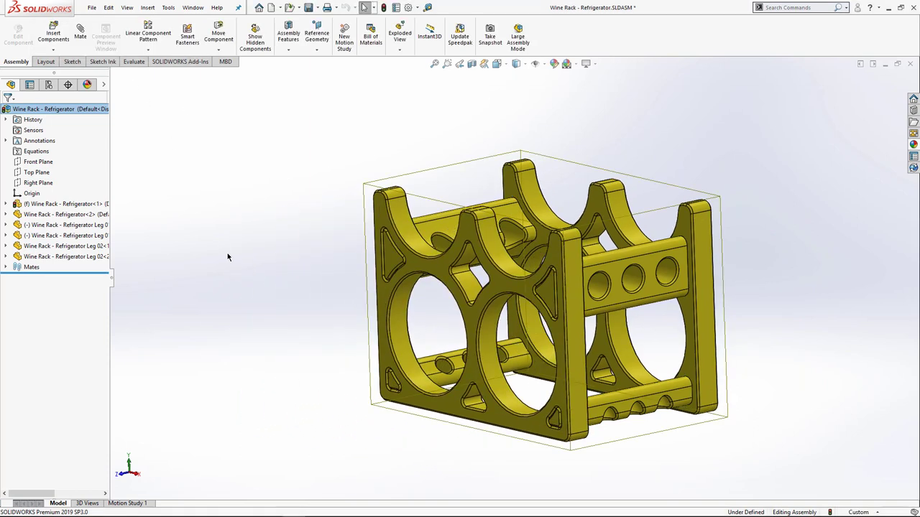
click(382, 208)
click(410, 152)
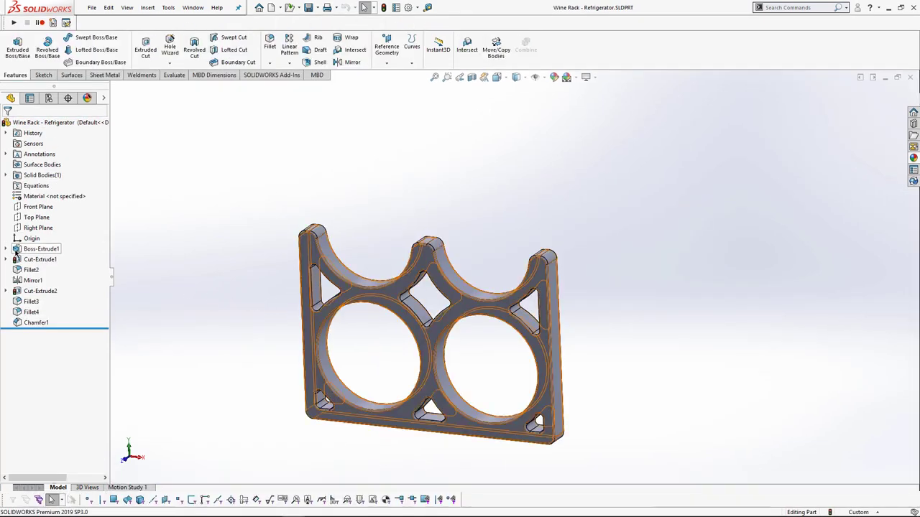
- Inspect Boss-Extrude1's Sketch1: a fully defined rectangle with four ⌀3.25 and ⌀3.50 circles
click(6, 248)
click(36, 260)
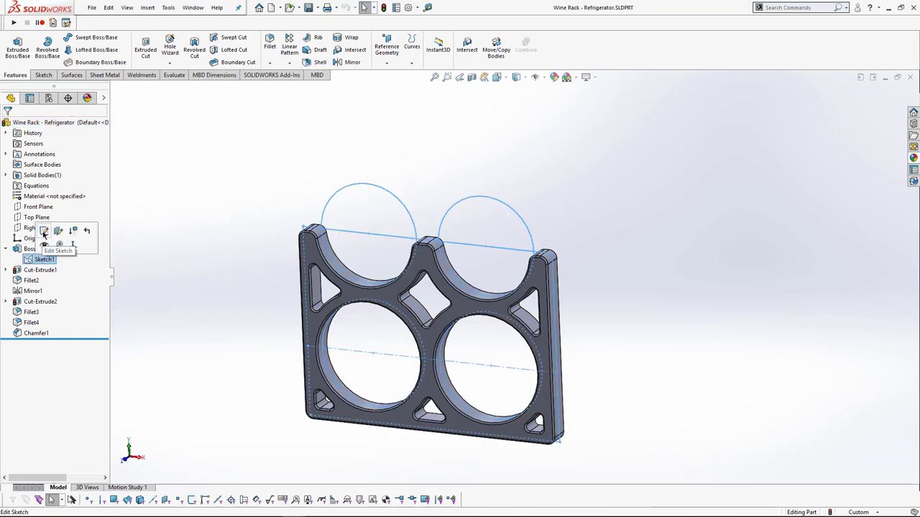
click(43, 229)
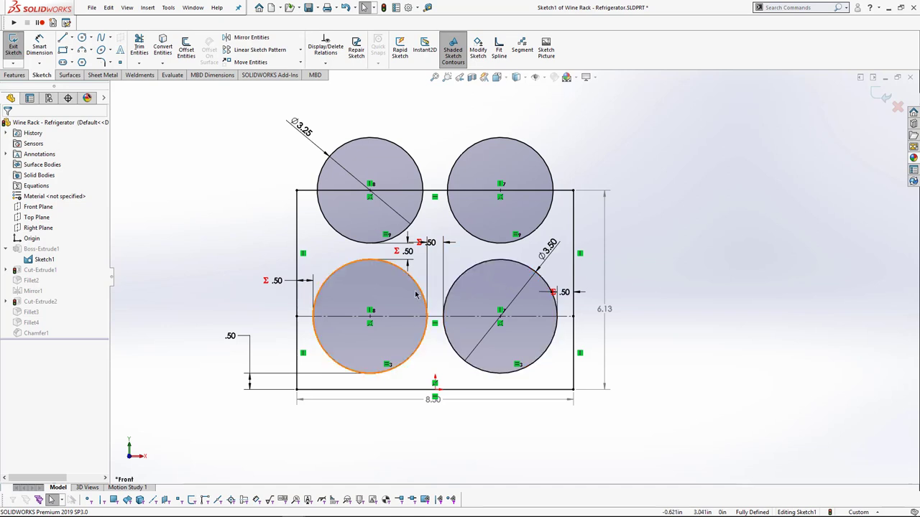
click(882, 95)
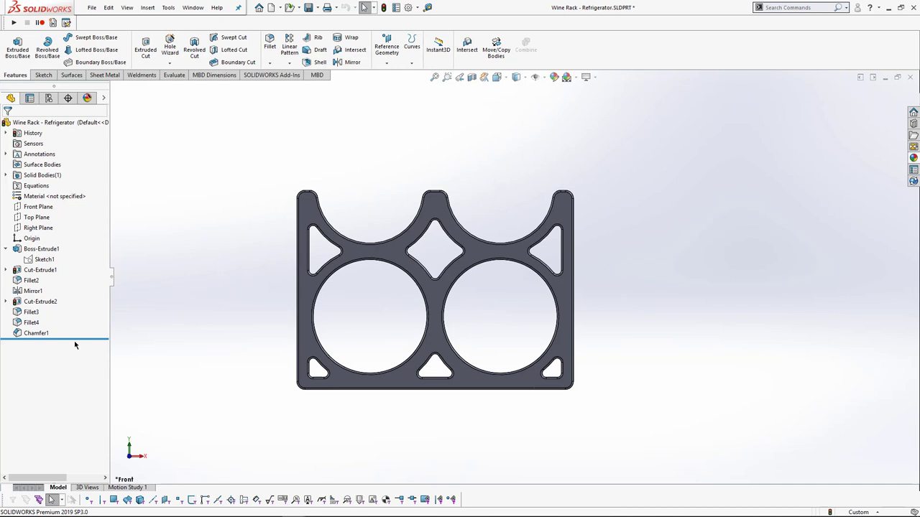
- Roll the plate back to just after Cut-Extrude1, then forward to include the Fillet2 rounds
drag(74, 341, 72, 275)
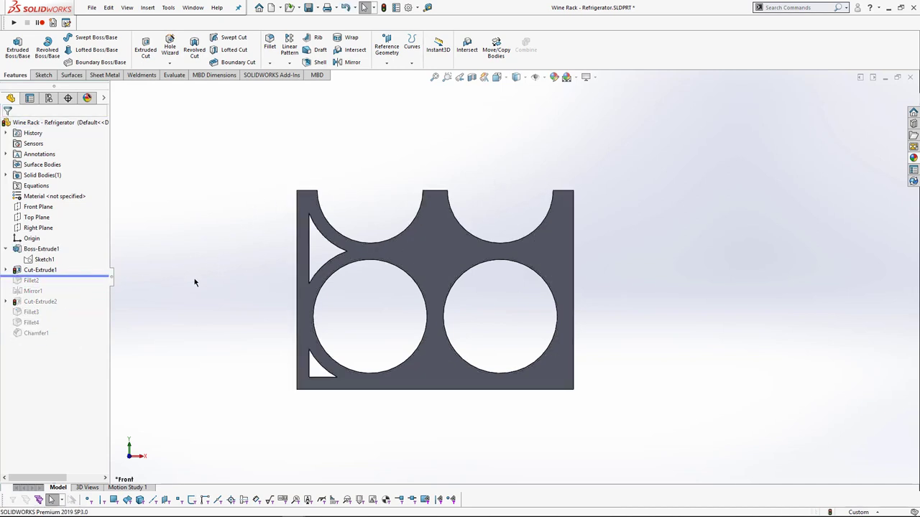
middle_drag(194, 283, 359, 257)
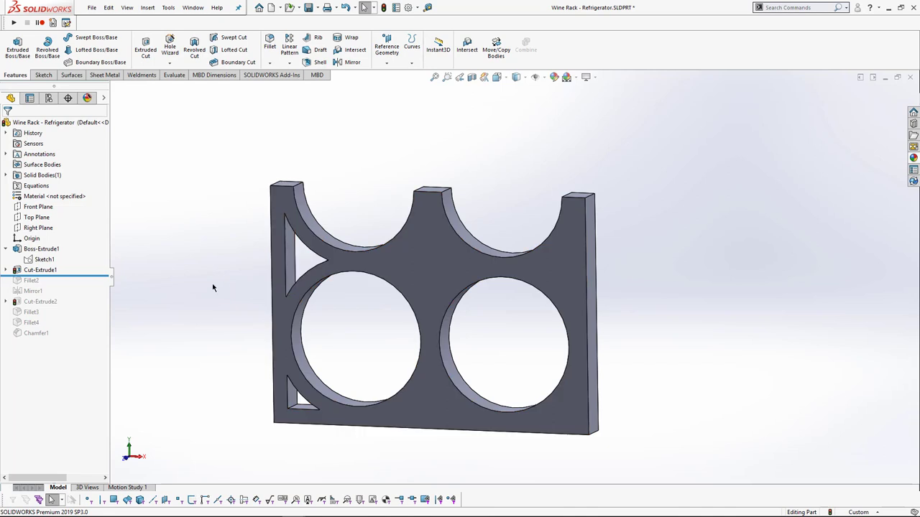
drag(82, 276, 80, 286)
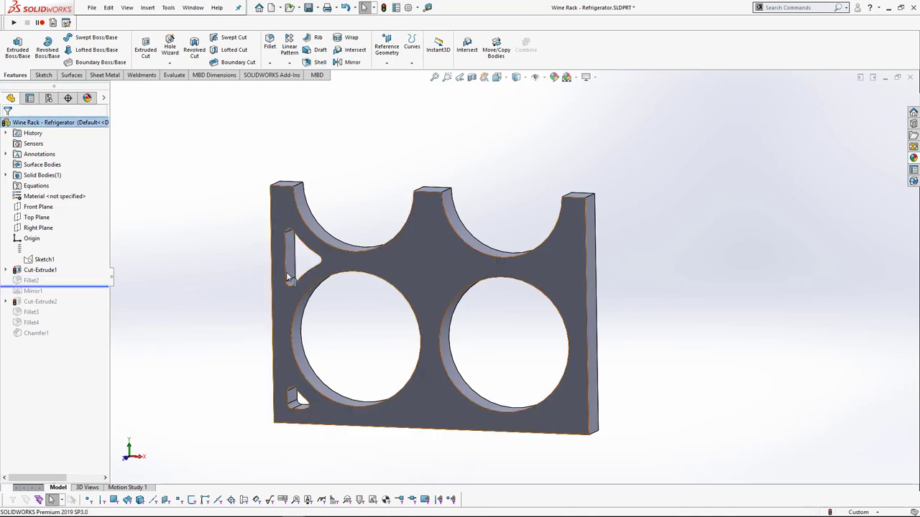
click(83, 291)
- Roll forward through the mirrored cutouts, diamond cutout, Fillet3 and final chamfer
drag(83, 290, 83, 300)
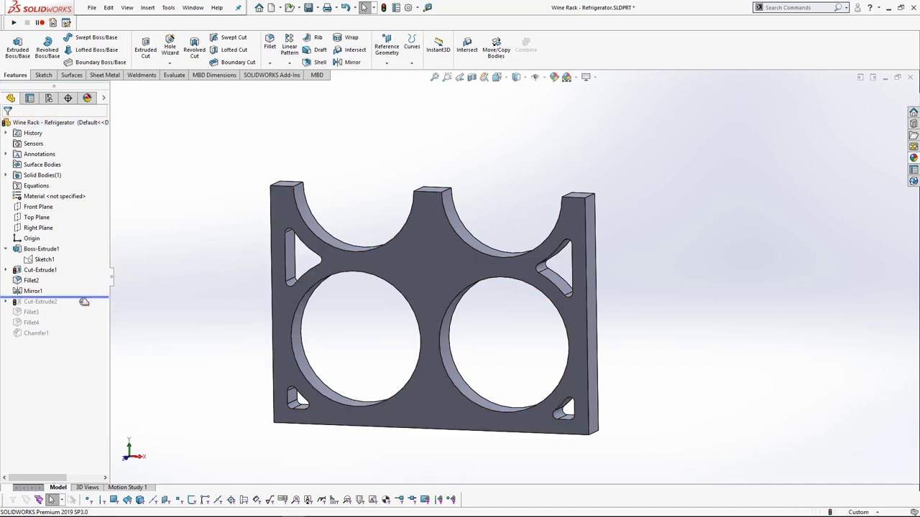
drag(84, 301, 81, 309)
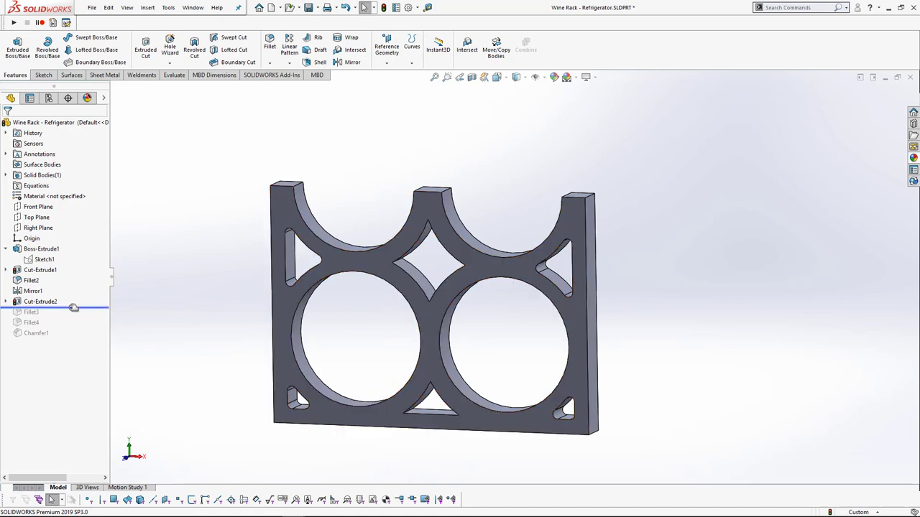
drag(73, 307, 82, 338)
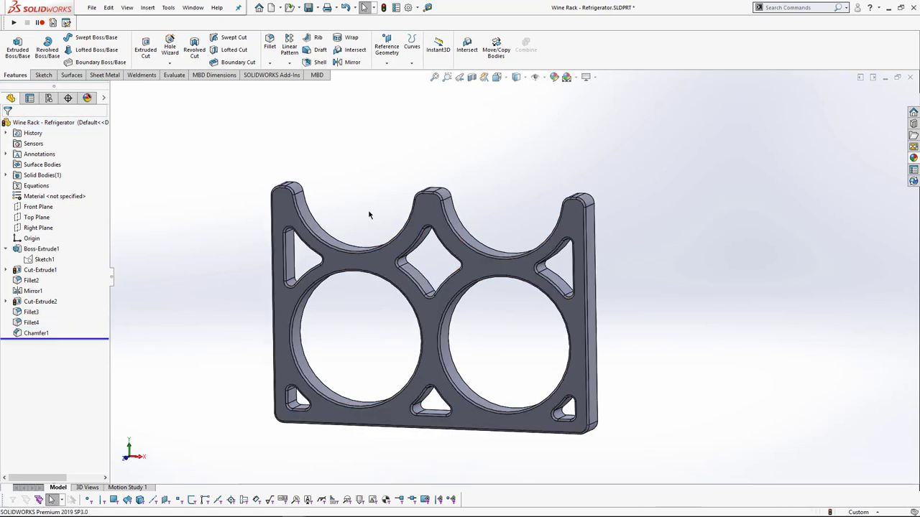
middle_drag(369, 211, 392, 219)
key(Right)
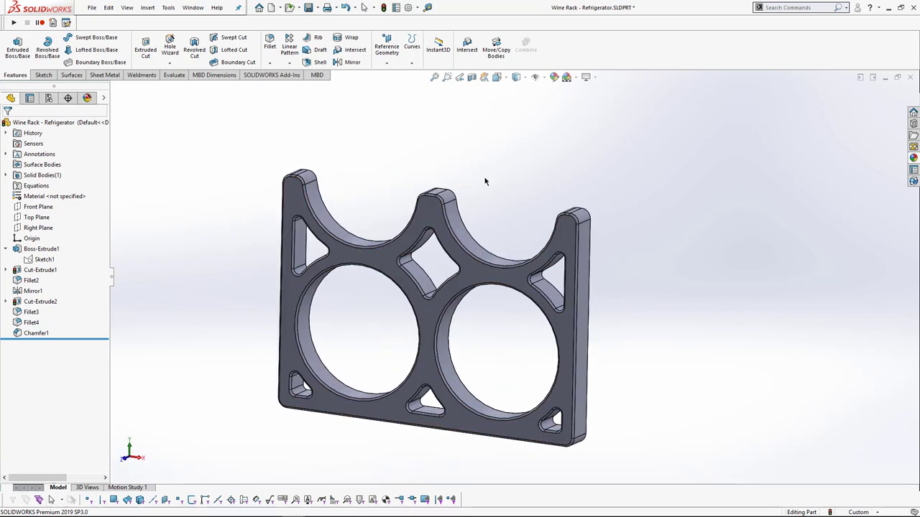
- Save and close the plate, then open the Refrigerator Leg 02 connector part
click(910, 77)
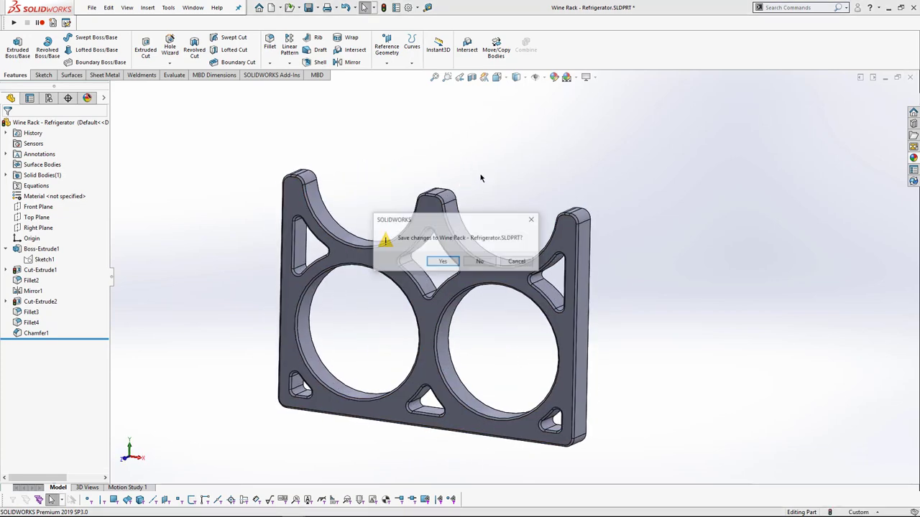
click(441, 263)
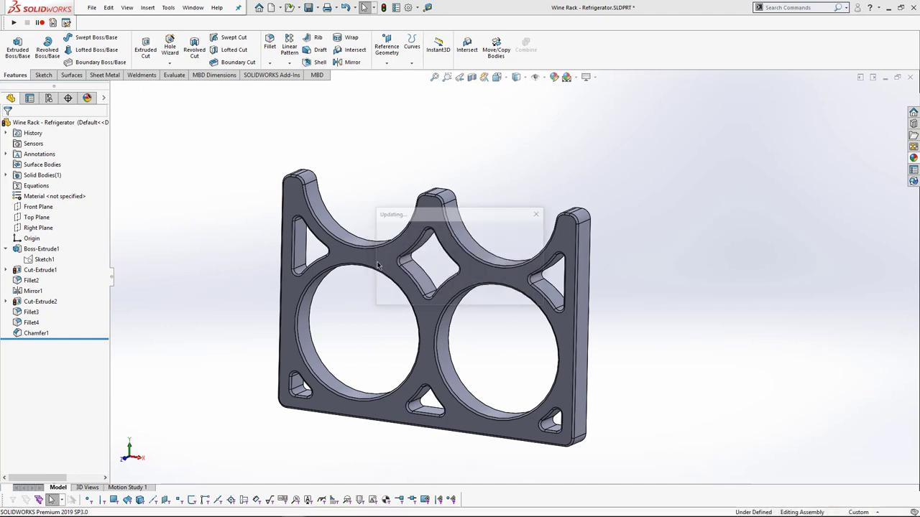
click(435, 229)
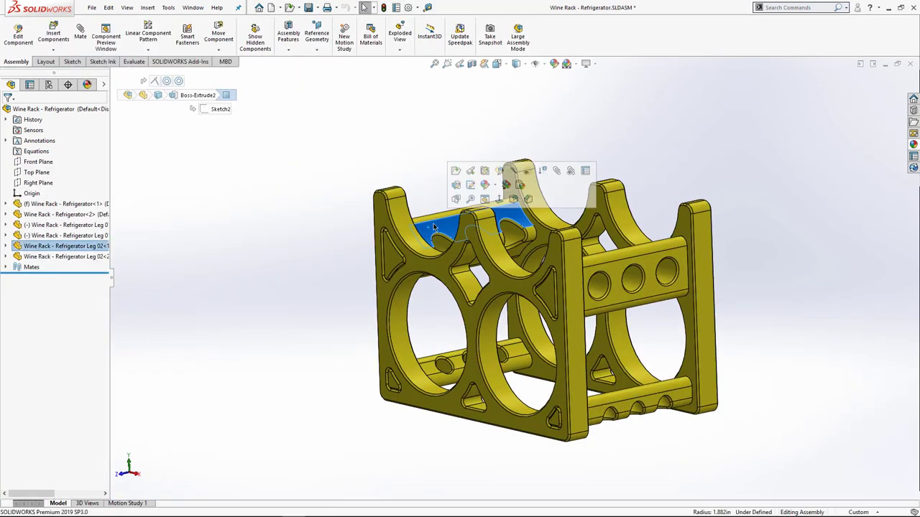
click(454, 173)
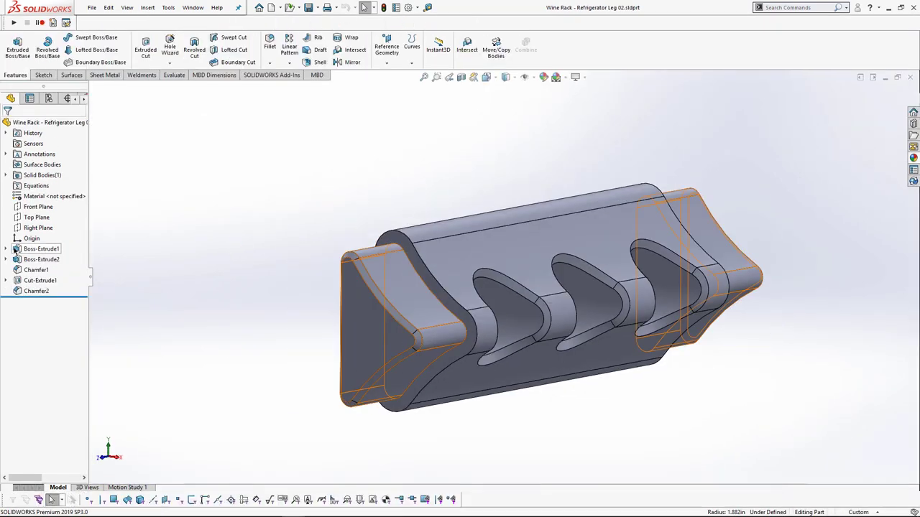
- Review Leg 02's rounded-triangle Sketch1 and return to an isometric view of the solid leg
click(7, 248)
click(32, 260)
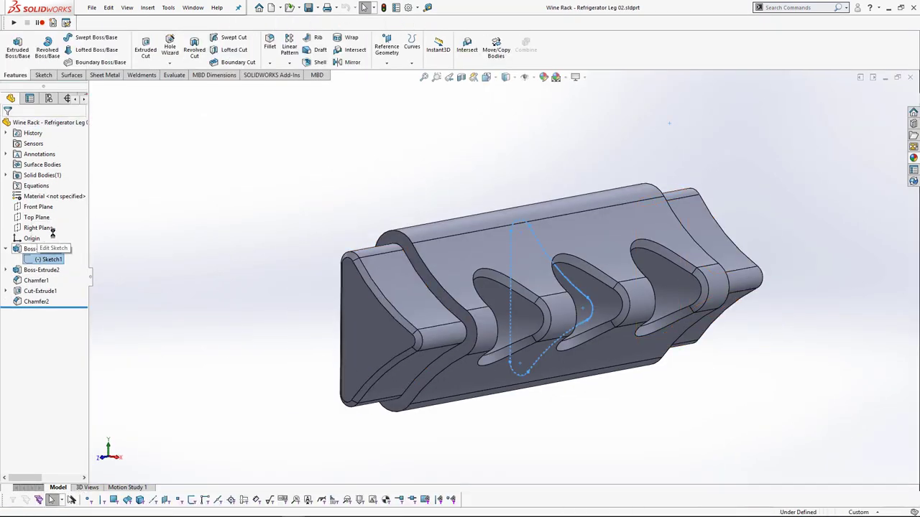
click(42, 245)
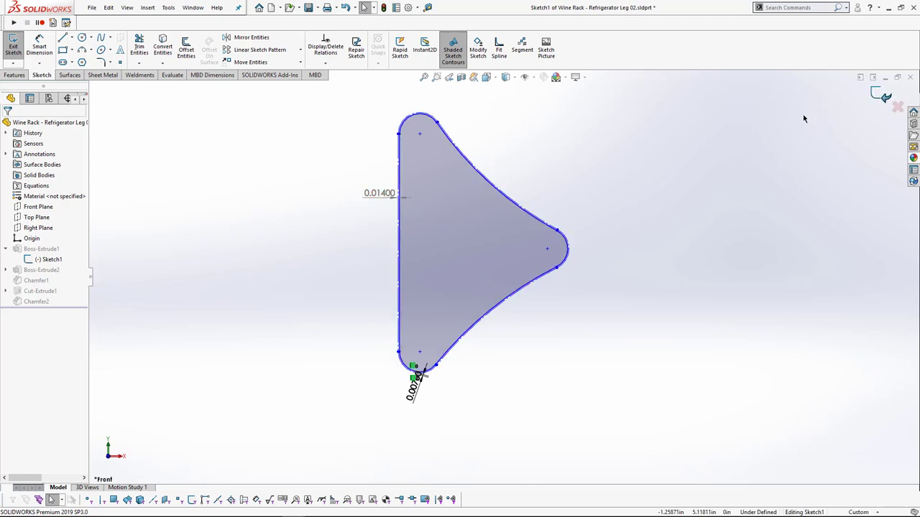
click(883, 91)
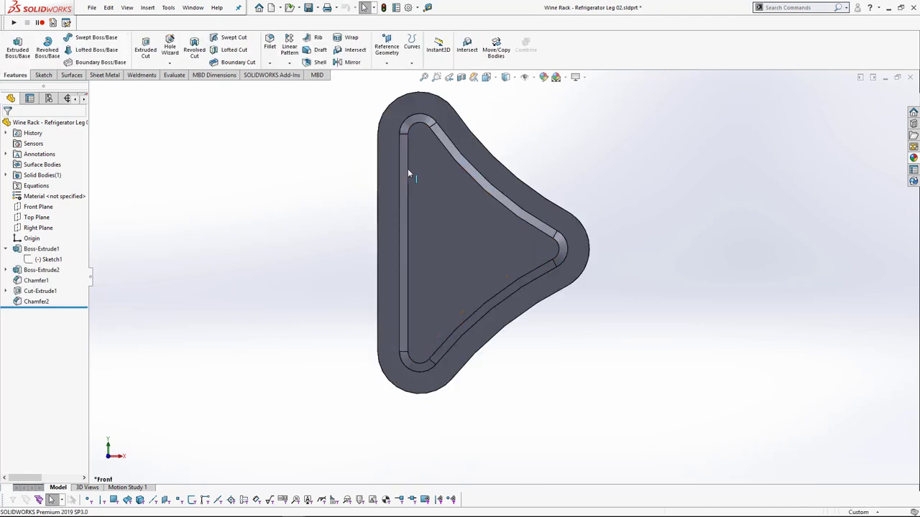
key(ctrl+7)
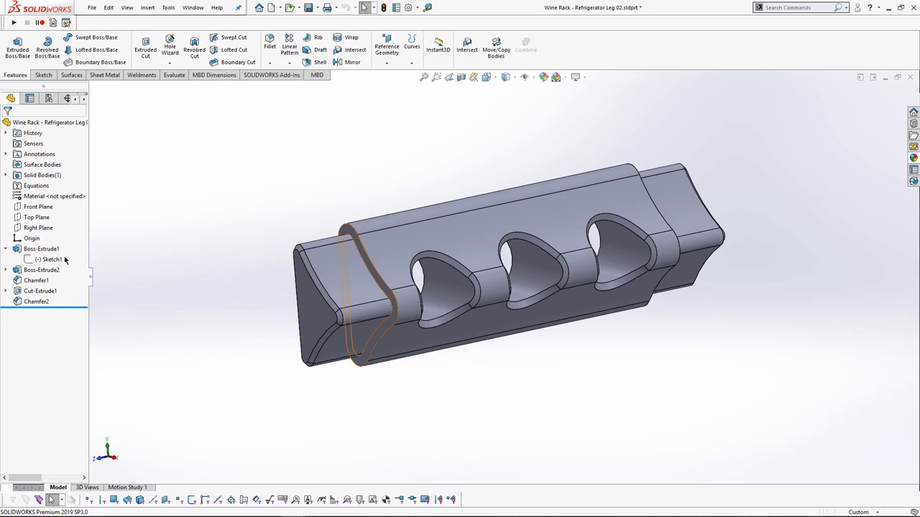
- Roll Leg 02 back to just after Boss-Extrude2 and inspect its shape
click(41, 249)
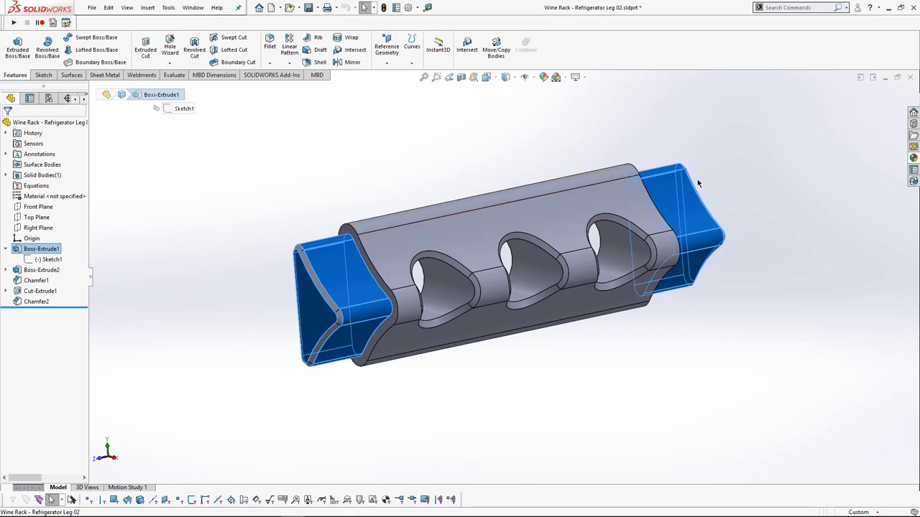
click(25, 272)
drag(62, 307, 62, 275)
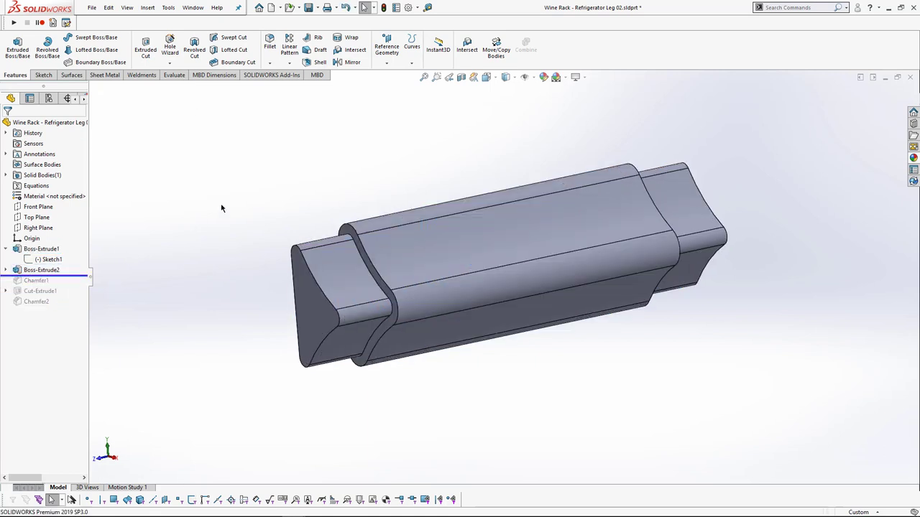
mouse_move(345, 209)
middle_down()
mouse_move(369, 195)
mouse_move(338, 212)
middle_up()
- Roll forward through Chamfer1, the three cut pockets and Chamfer2 to restore the chamfered holes
drag(65, 275, 63, 286)
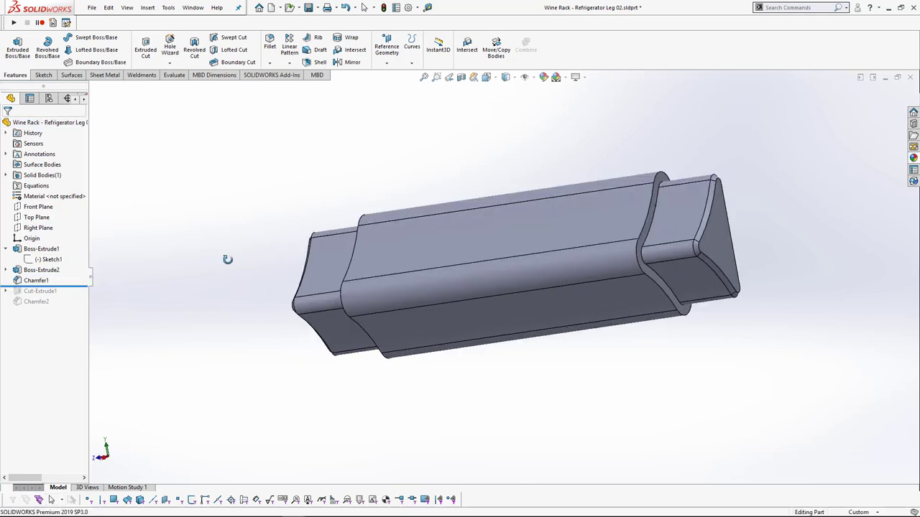
drag(74, 285, 75, 297)
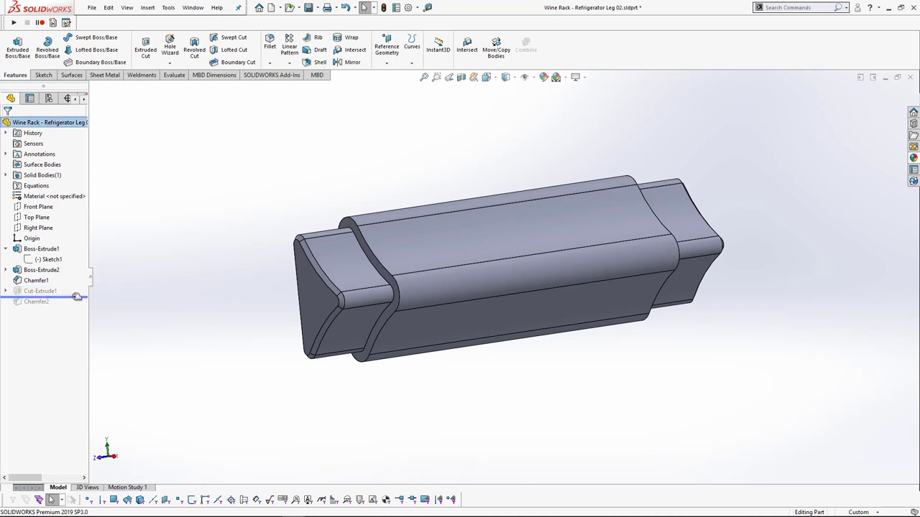
middle_drag(275, 279, 462, 247)
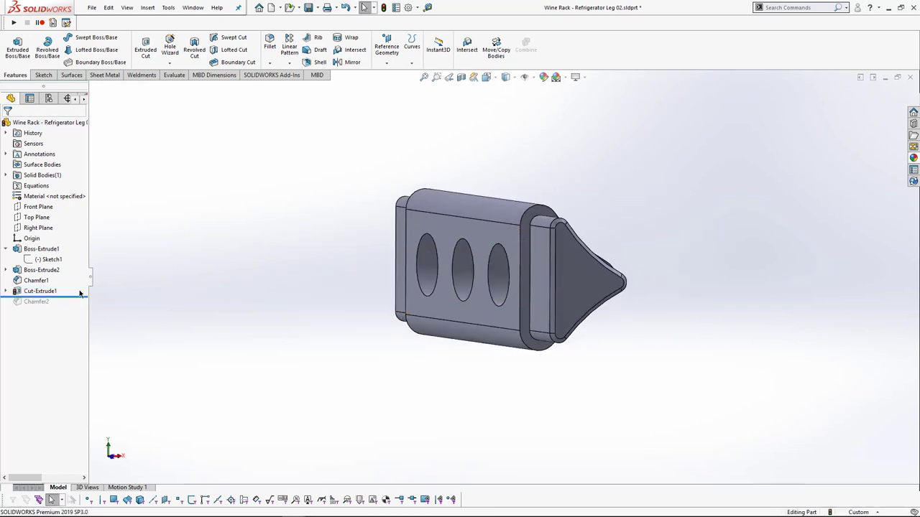
key(ctrl+7)
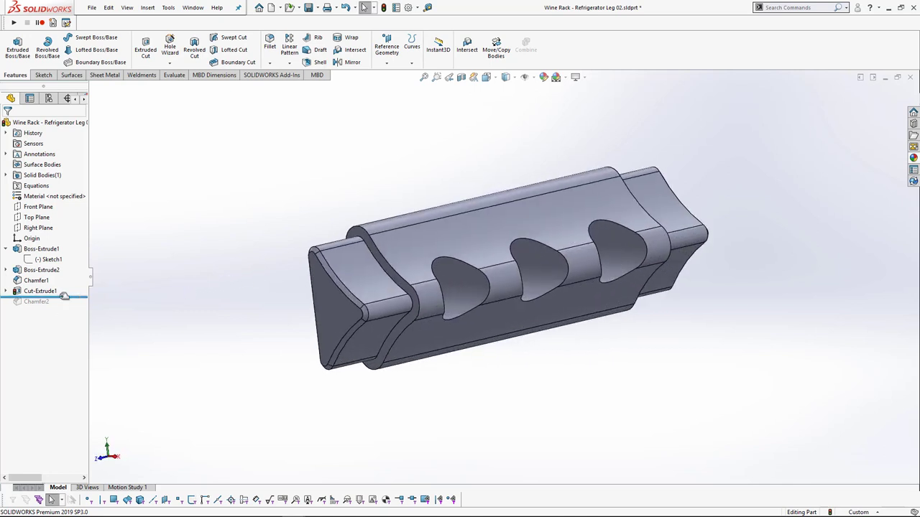
drag(69, 295, 69, 308)
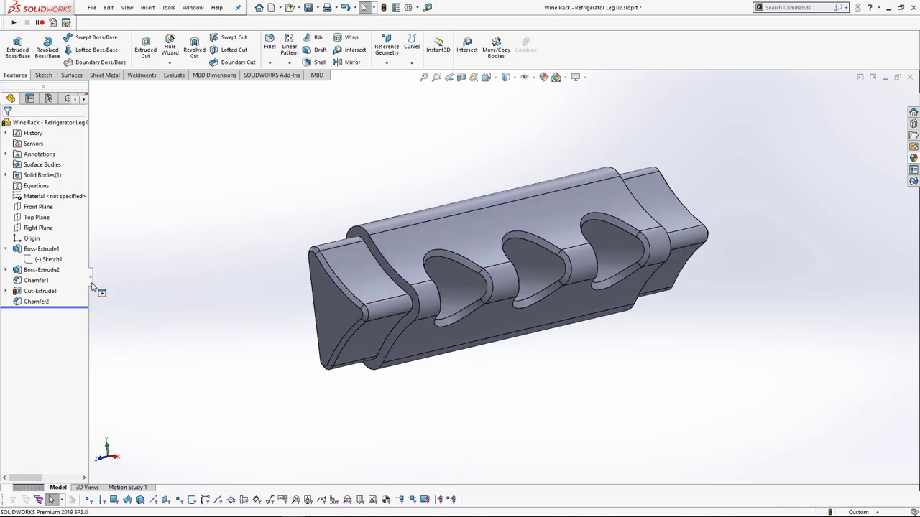
middle_drag(345, 307, 503, 268)
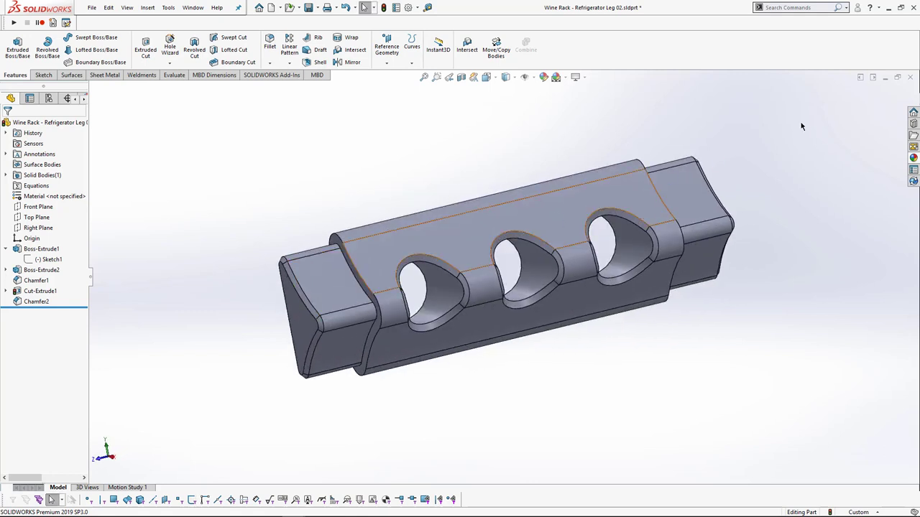
- Close Leg 02 without saving while keeping its changes in the assembly
key(ctrl+w)
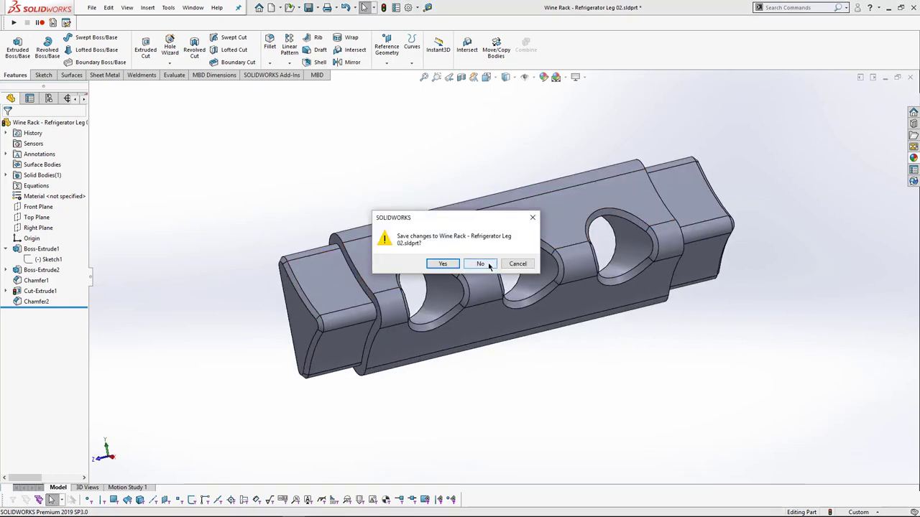
click(488, 265)
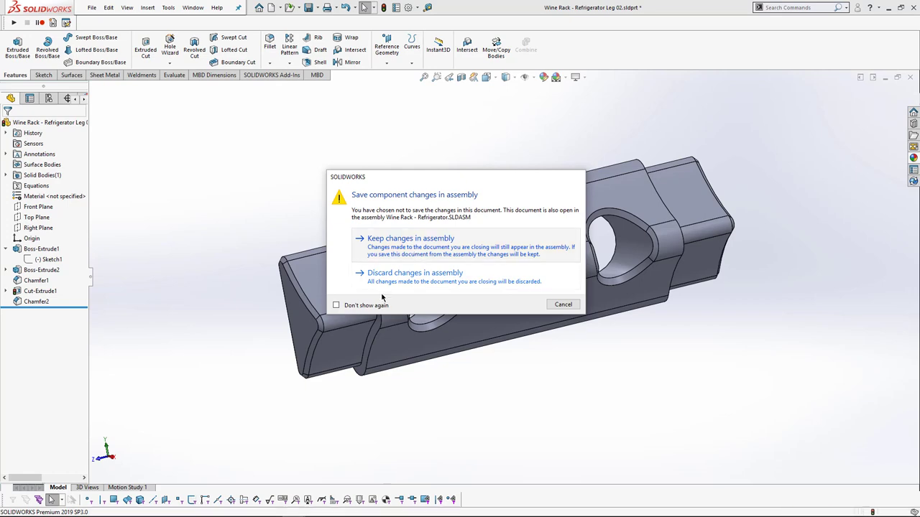
click(415, 250)
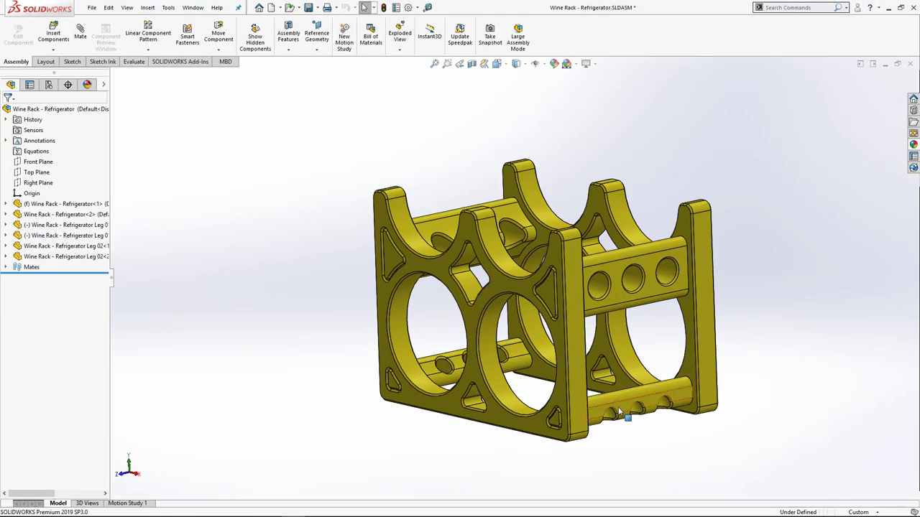
- Open the lower leg connector bar, Wine Rack - Refrigerator Leg 01, as its own part
click(614, 408)
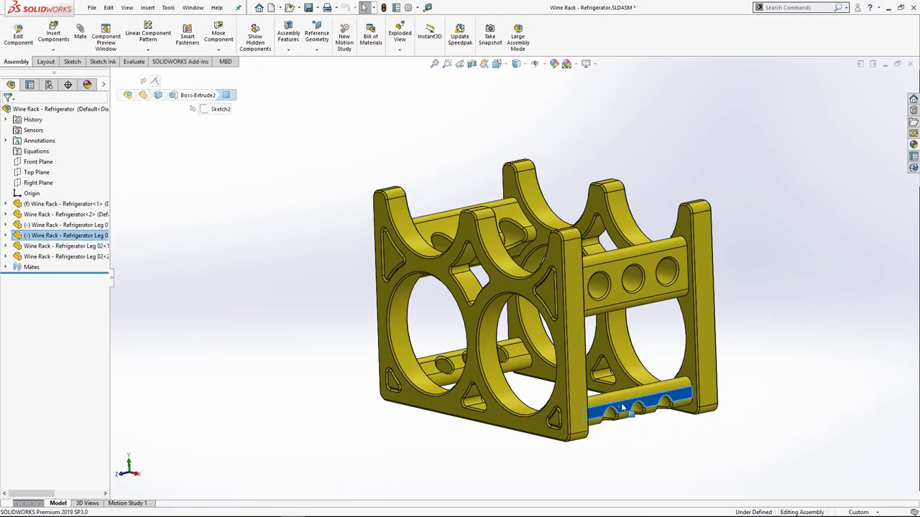
click(650, 347)
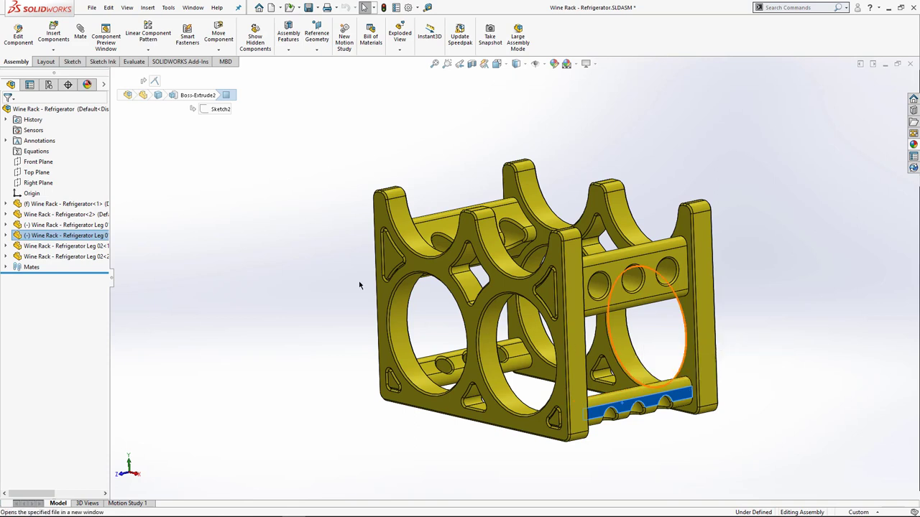
middle_drag(474, 296, 435, 327)
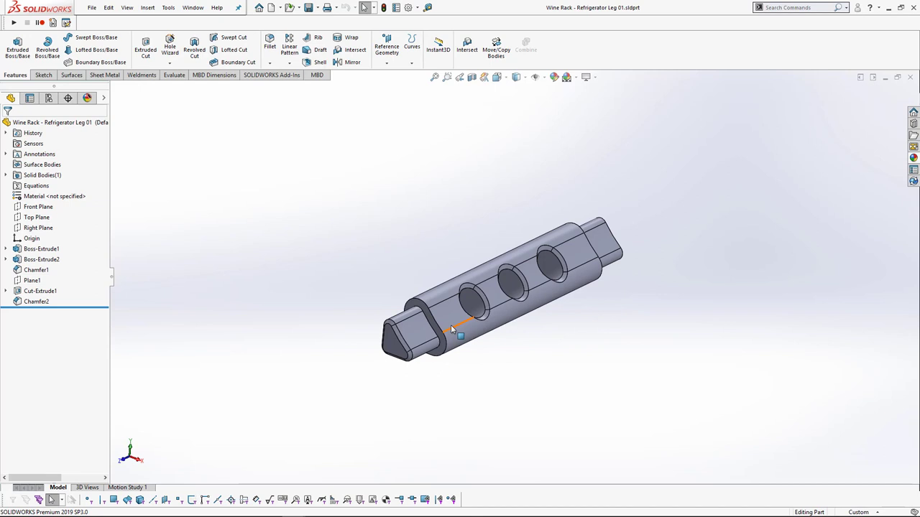
- Roll Leg 01 back to just after Chamfer1, inspect the Boss-Extrude2 face, then roll forward to Plane1
scroll(437, 320, down, 3)
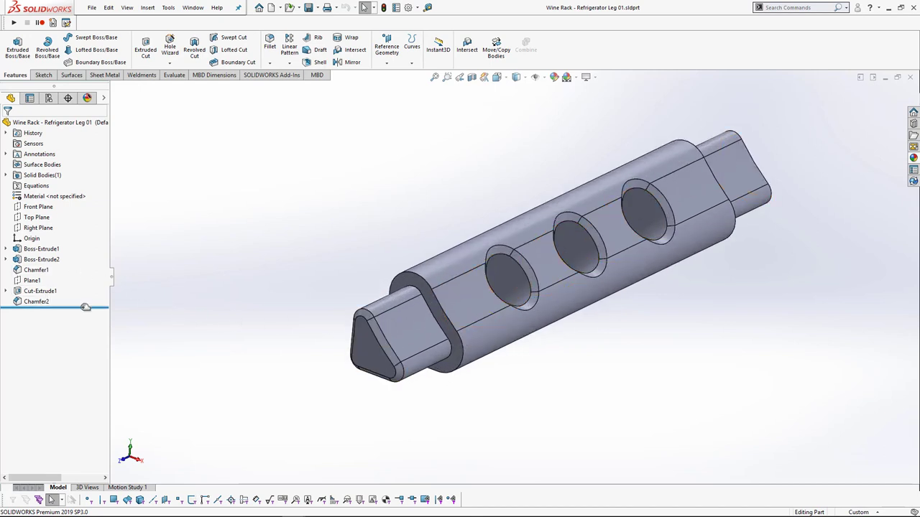
drag(45, 307, 44, 276)
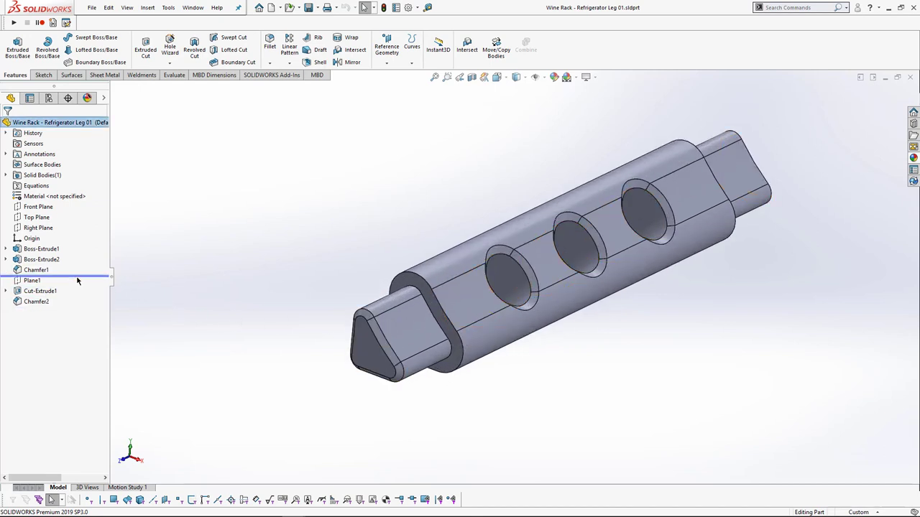
click(459, 292)
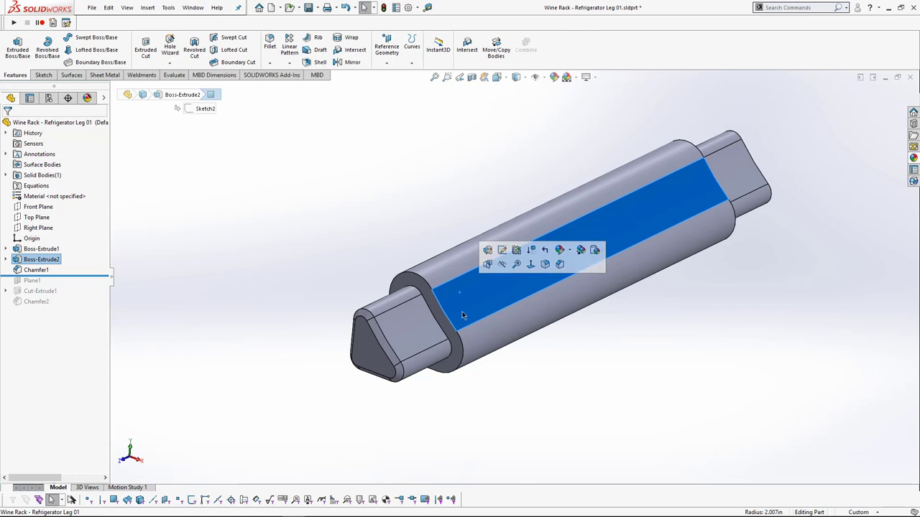
middle_drag(480, 287, 569, 280)
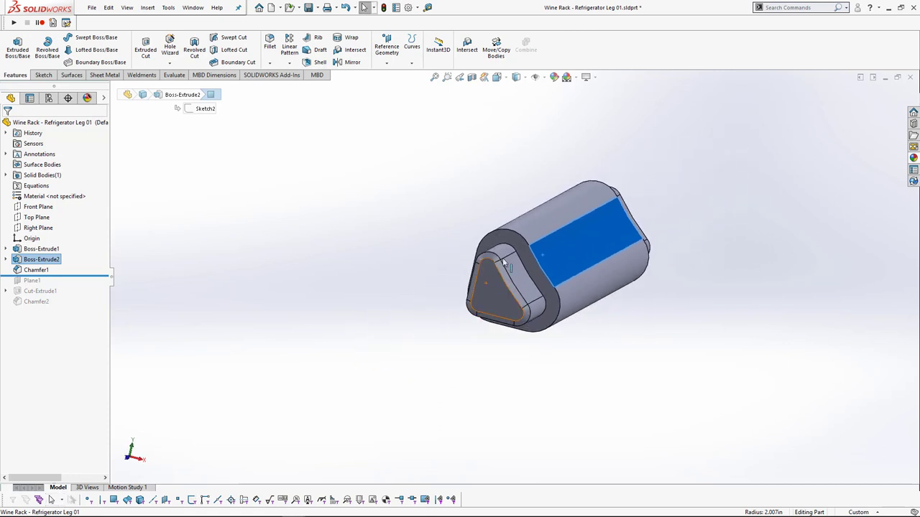
scroll(564, 248, down, 2)
click(543, 259)
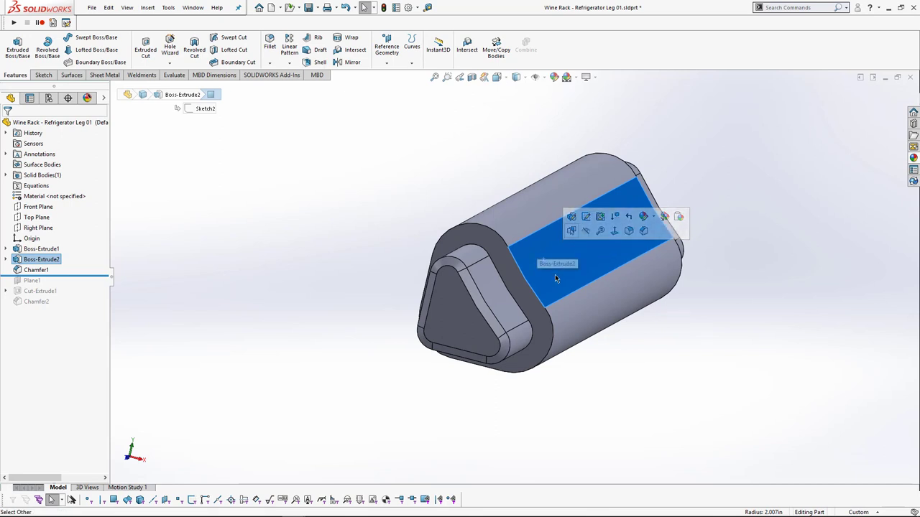
click(209, 232)
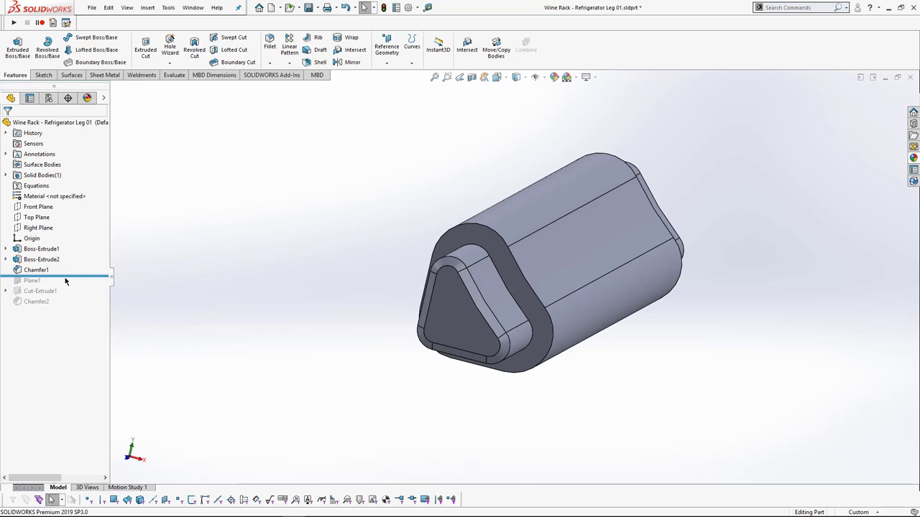
drag(57, 275, 57, 286)
- Review Plane1's definition and its edge references
click(31, 281)
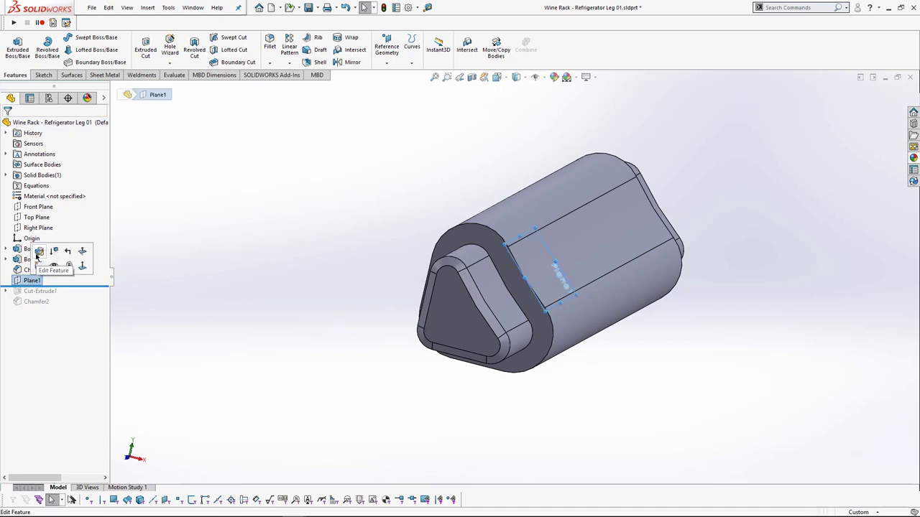
click(39, 252)
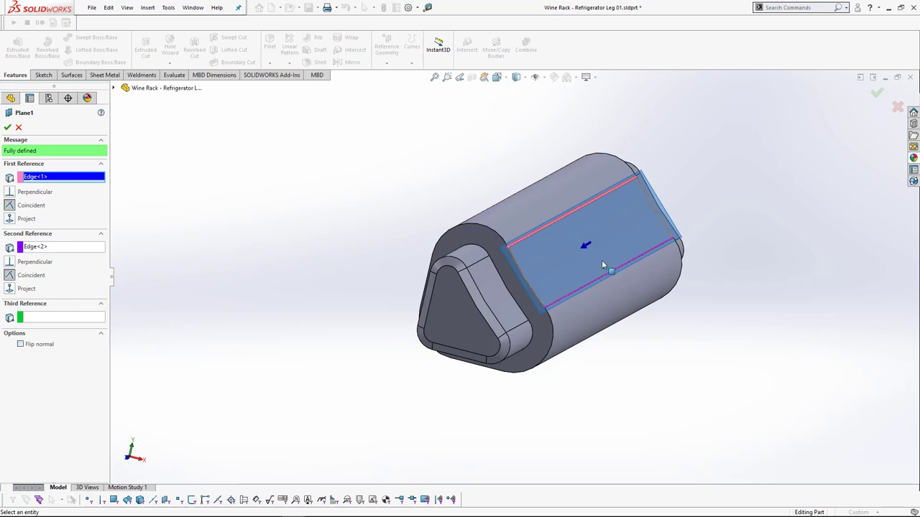
click(7, 127)
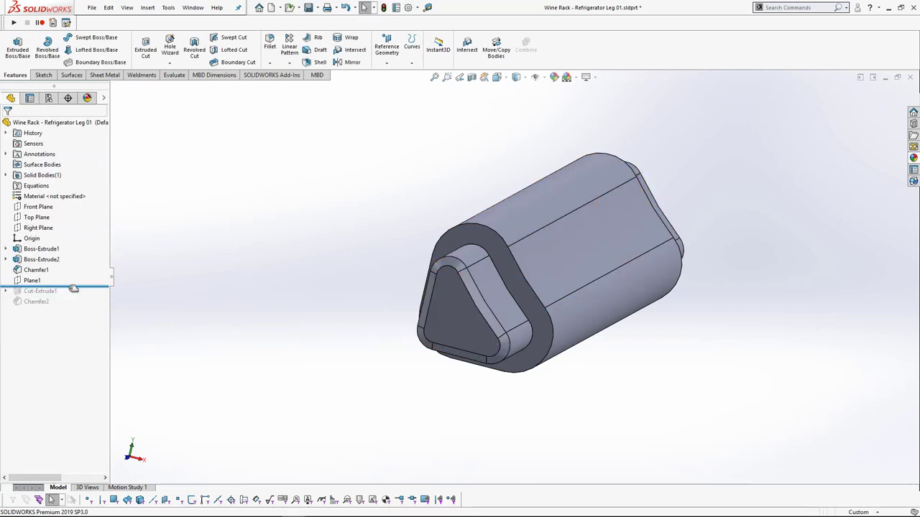
- Roll forward past Cut-Extrude1 and Chamfer2 to restore Leg 01's three chamfered round holes
drag(68, 287, 68, 296)
middle_drag(318, 269, 130, 305)
drag(74, 295, 72, 307)
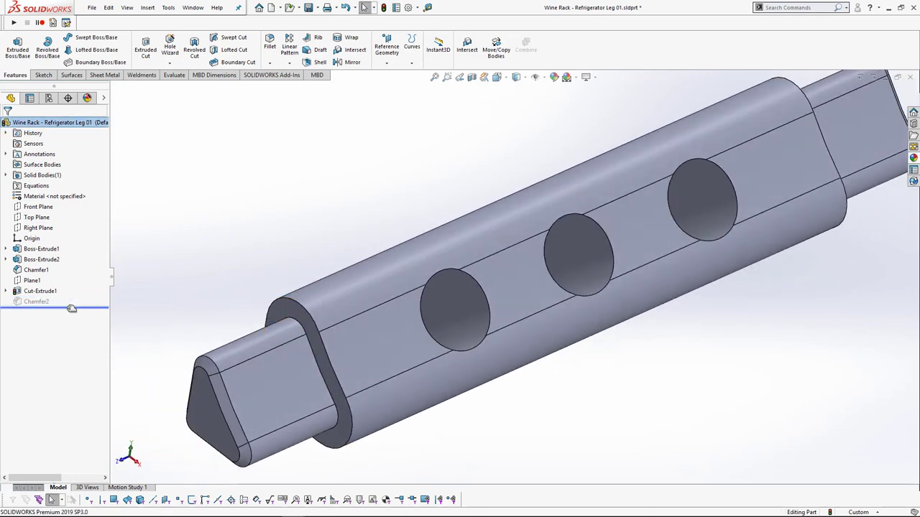
key(f)
middle_drag(393, 210, 590, 253)
scroll(591, 253, down, 2)
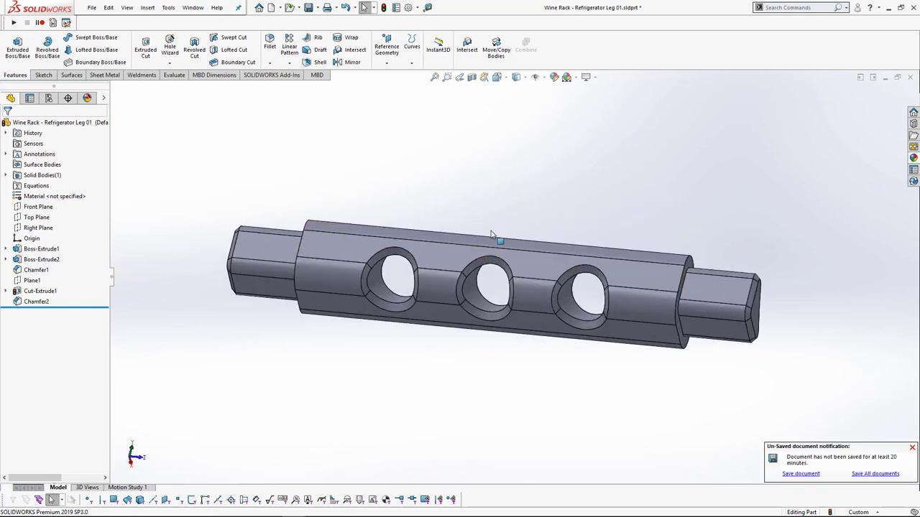
- Close Leg 01, answer the save prompt, and fit the whole assembly in view
key(ctrl+w)
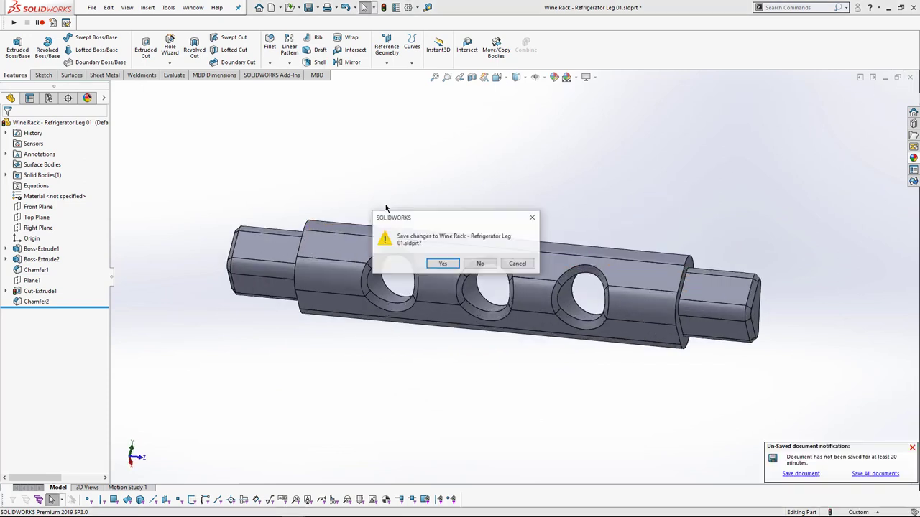
click(438, 264)
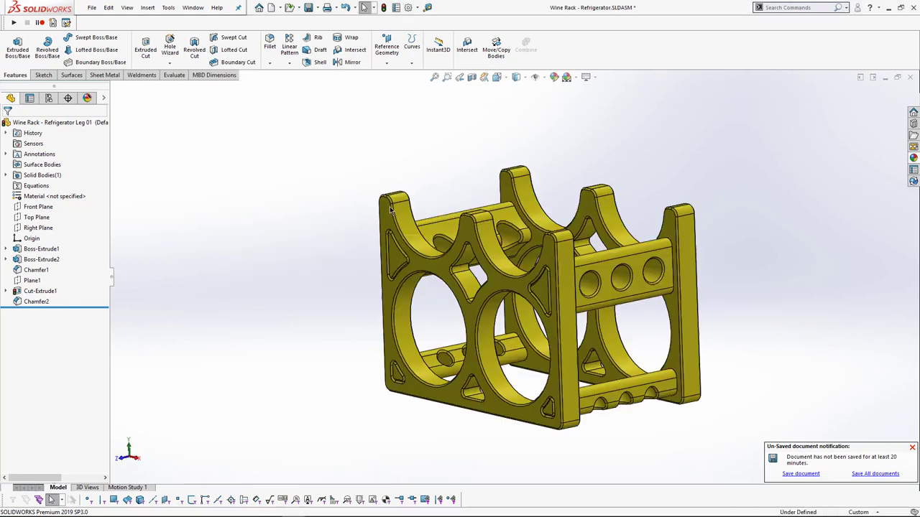
key(f)
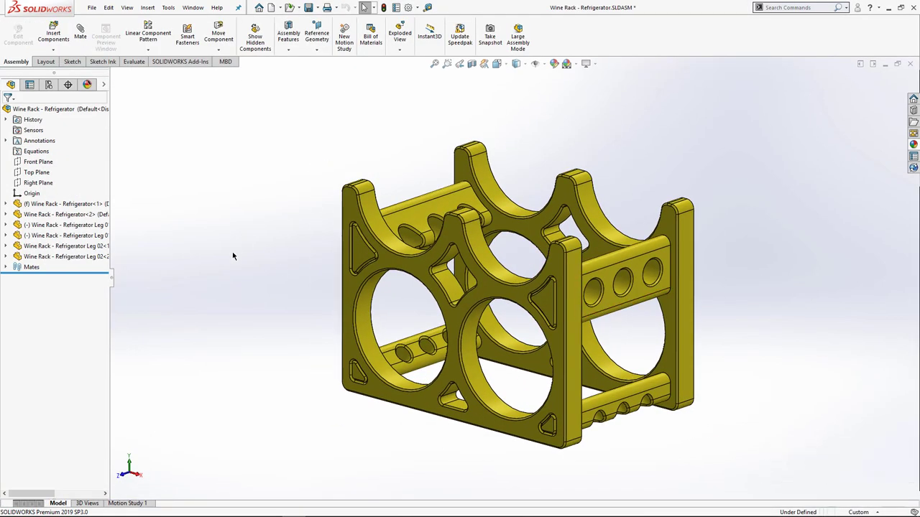
- Run Animate explode on the top assembly to pull apart the side plates and connector bars
right_click(46, 110)
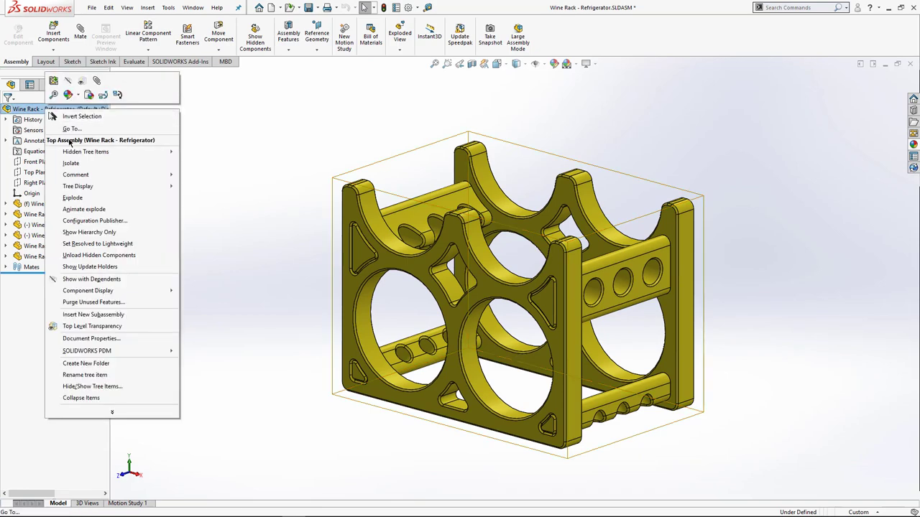
click(72, 209)
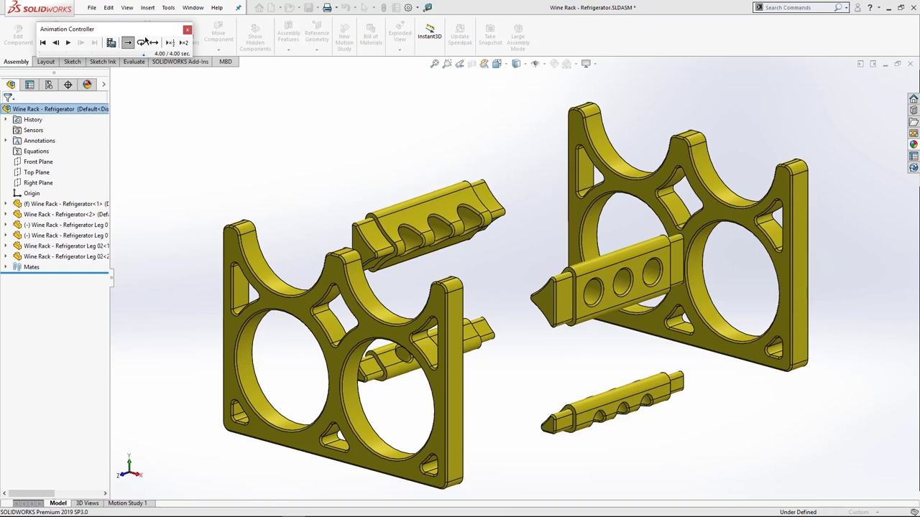
click(187, 32)
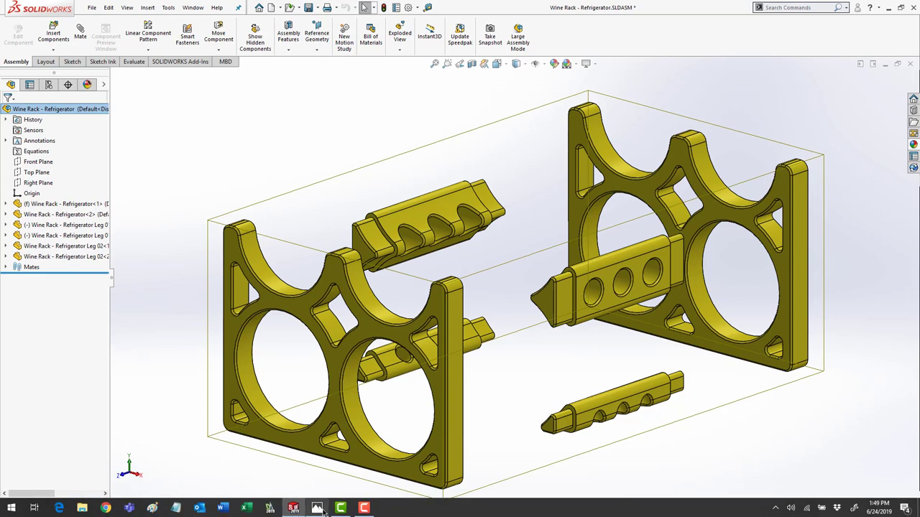
- View 02.jpg in Windows Photos, the printed yellow wine rack holding bottles in a fridge
click(317, 508)
click(830, 254)
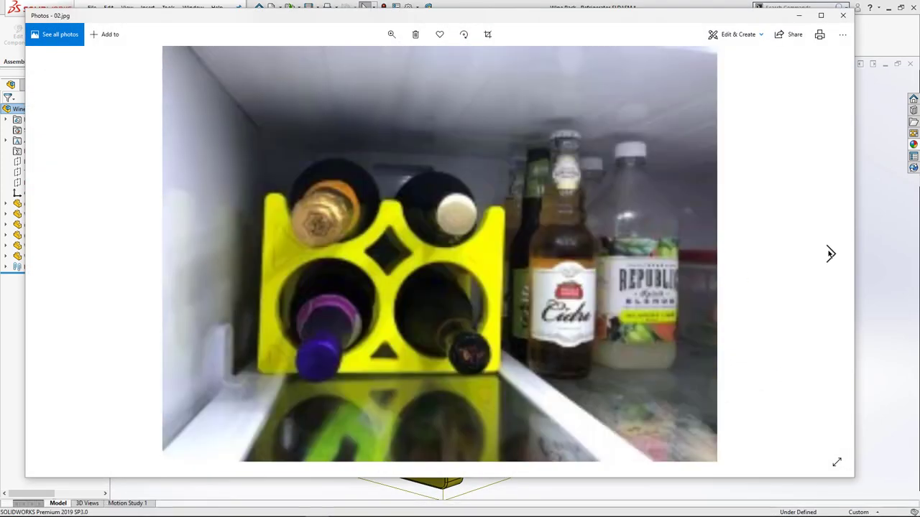